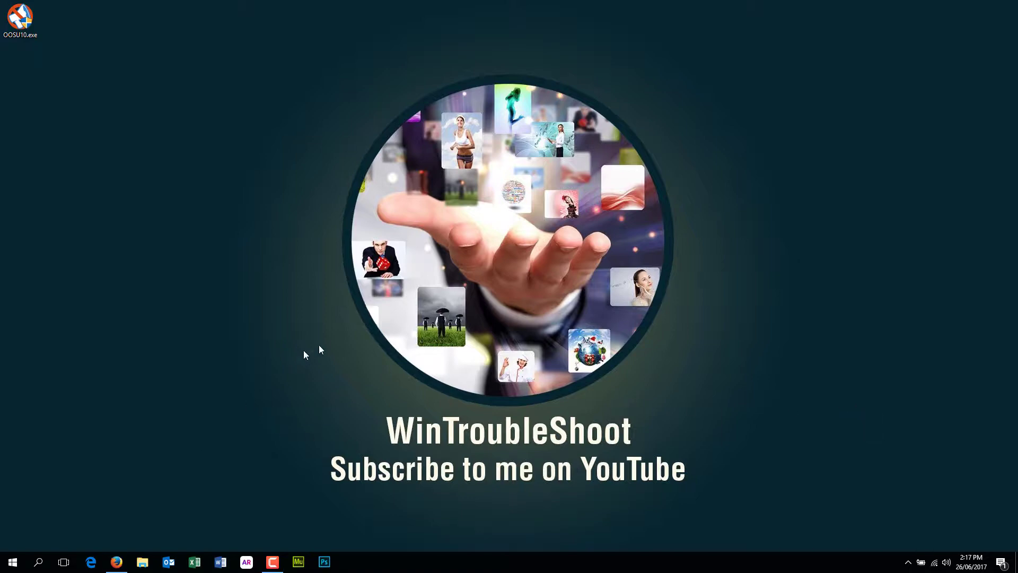
Bring back the Firefox ShutUp10 download page, then minimize it to reveal OOSU10.exe on the desktop
{"action": "left_click", "coordinate": [116, 561]}
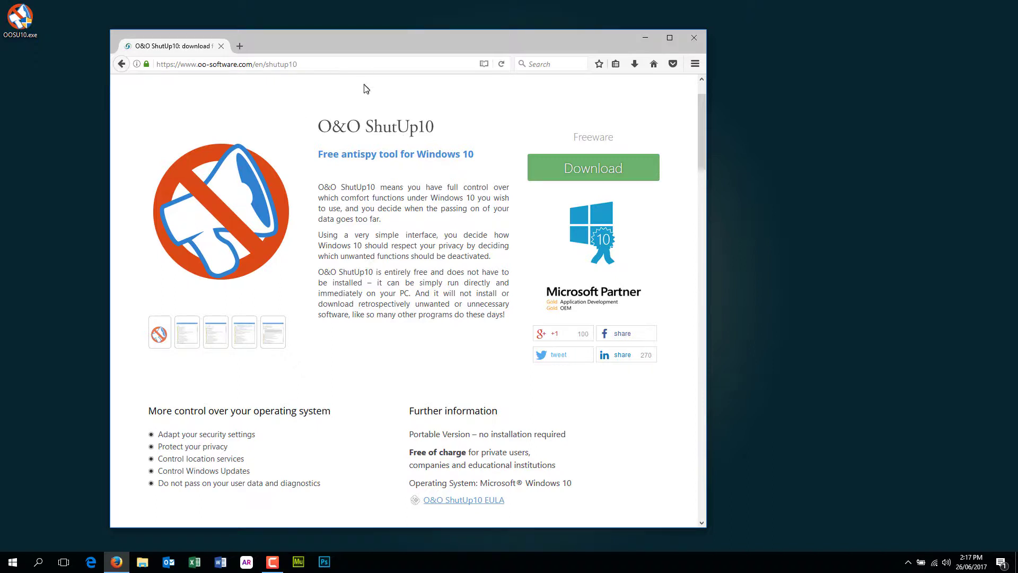
{"action": "left_click", "coordinate": [193, 64]}
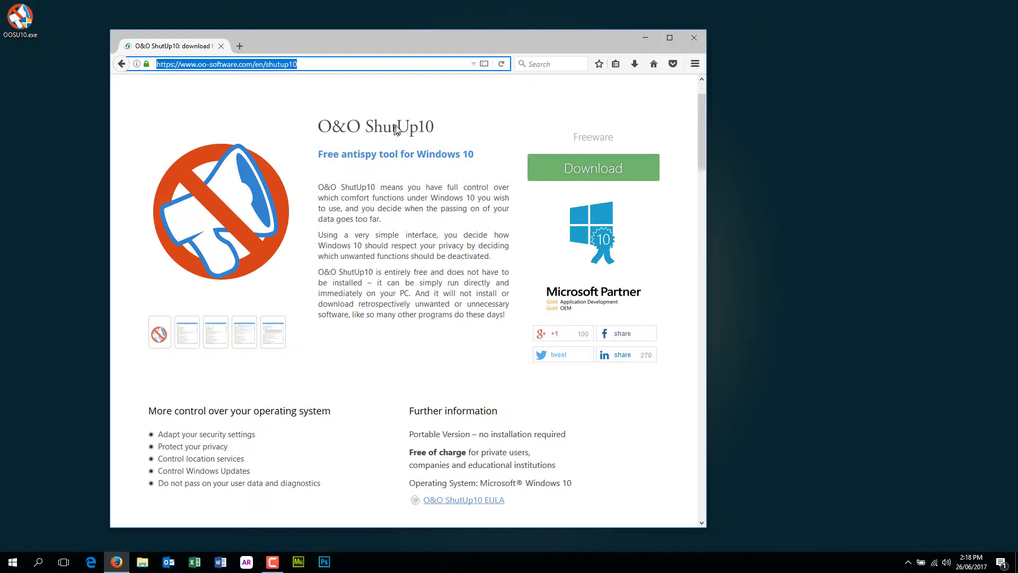
{"action": "left_click", "coordinate": [645, 38]}
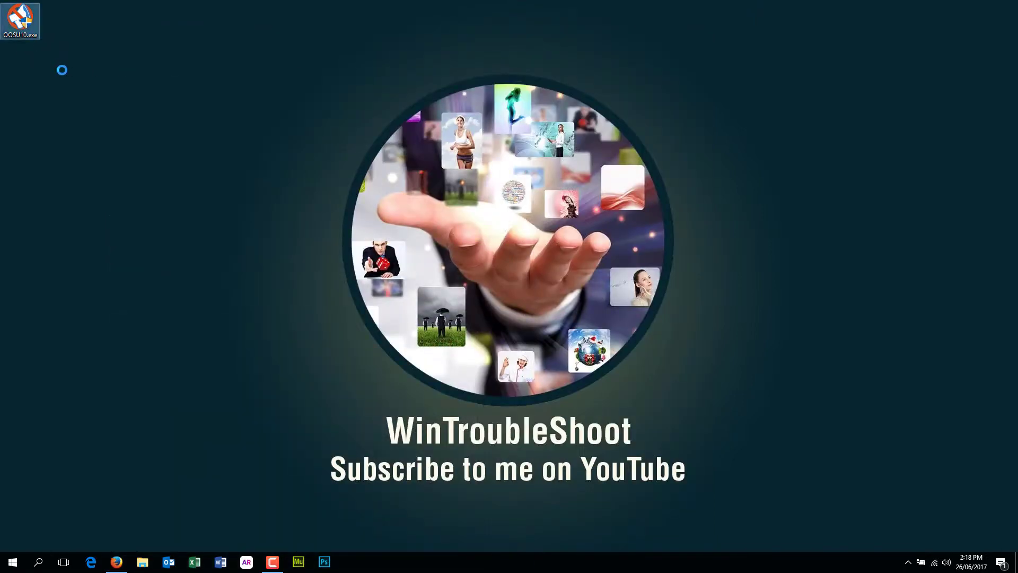
Run OOSU10.exe as administrator and scroll through its Security, Windows Defender and Privacy settings
{"action": "right_click", "coordinate": [25, 23]}
{"action": "left_click", "coordinate": [69, 39]}
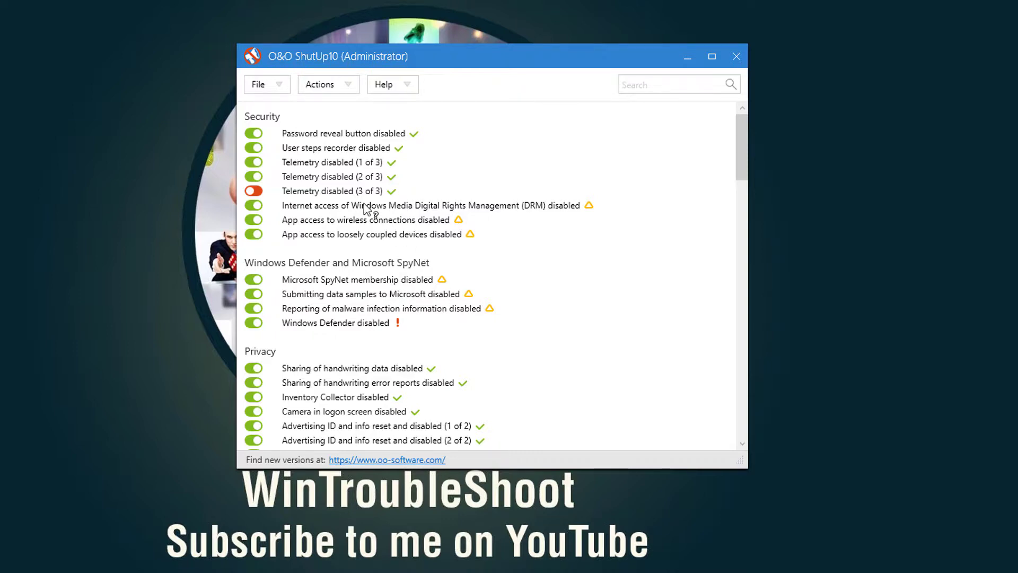
{"action": "scroll", "coordinate": [355, 211], "scroll_direction": "down", "scroll_amount": 2}
{"action": "scroll", "coordinate": [355, 211], "scroll_direction": "up", "scroll_amount": 2}
{"action": "scroll", "coordinate": [328, 196], "scroll_direction": "down", "scroll_amount": 5}
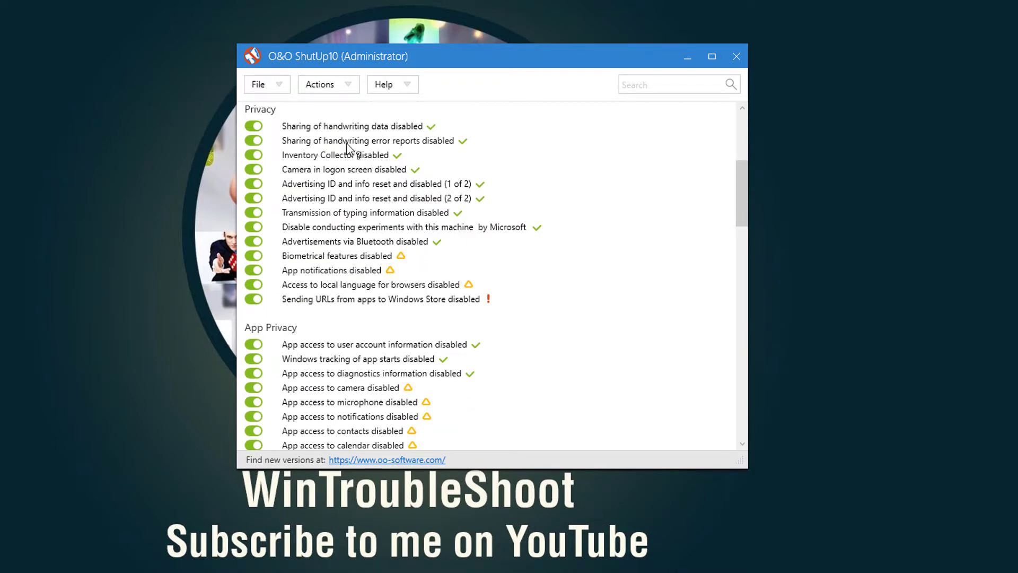
{"action": "scroll", "coordinate": [325, 160], "scroll_direction": "down", "scroll_amount": 3}
{"action": "scroll", "coordinate": [351, 244], "scroll_direction": "up", "scroll_amount": 8}
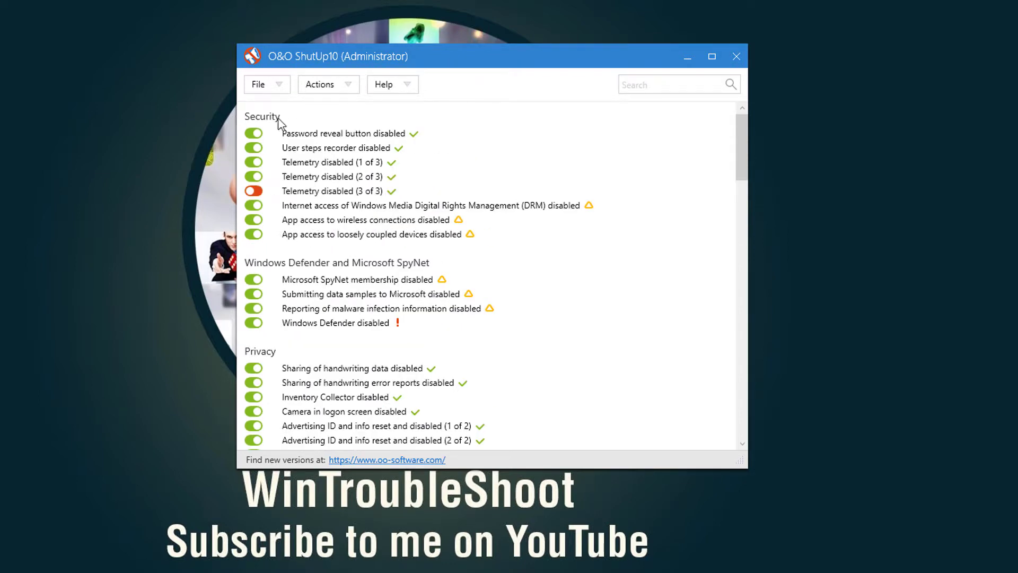
{"action": "mouse_move", "coordinate": [305, 56]}
{"action": "left_mouse_down"}
{"action": "mouse_move", "coordinate": [323, 56]}
{"action": "mouse_move", "coordinate": [301, 56]}
{"action": "left_mouse_up"}
Apply all recommended settings from the Actions menu, agreeing to create a system restore point first
{"action": "left_click", "coordinate": [348, 92]}
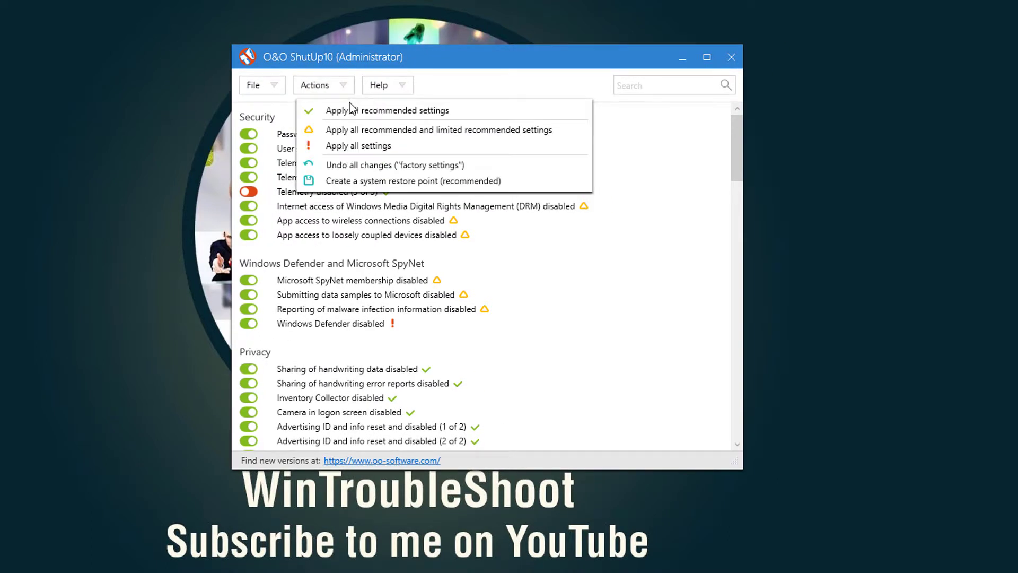
{"action": "left_click", "coordinate": [349, 110]}
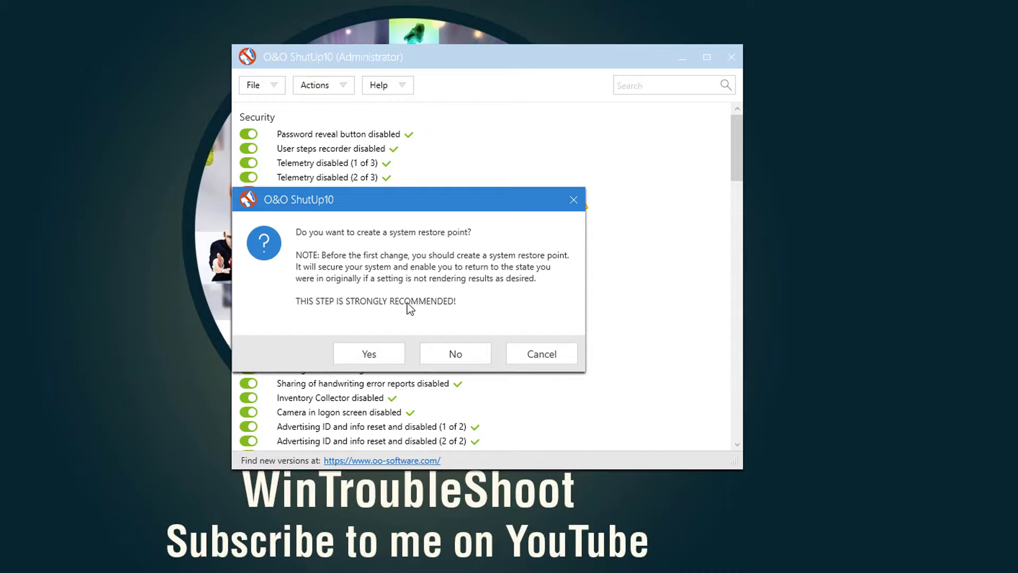
{"action": "left_click", "coordinate": [388, 350]}
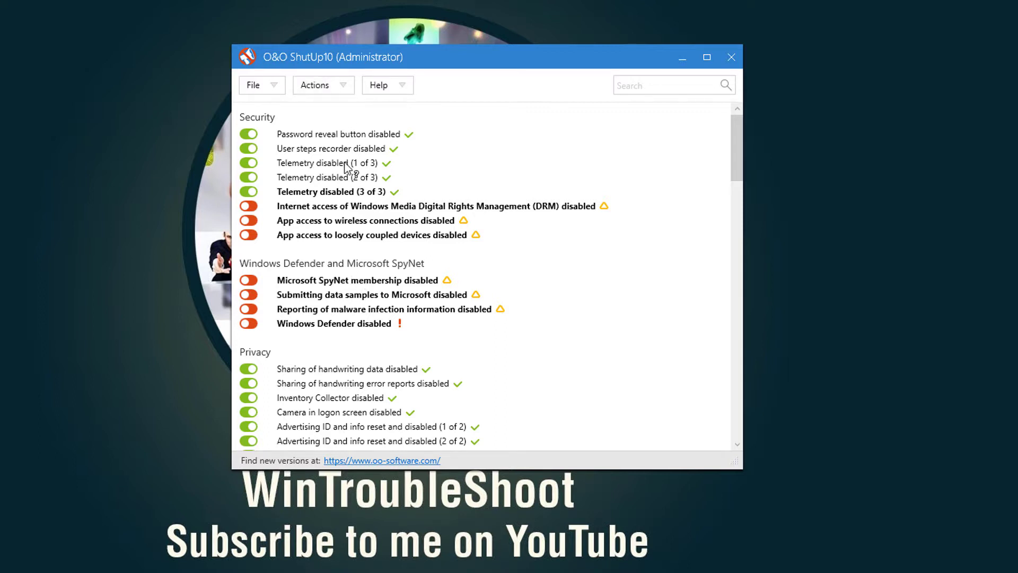
{"action": "scroll", "coordinate": [346, 167], "scroll_direction": "down", "scroll_amount": 5}
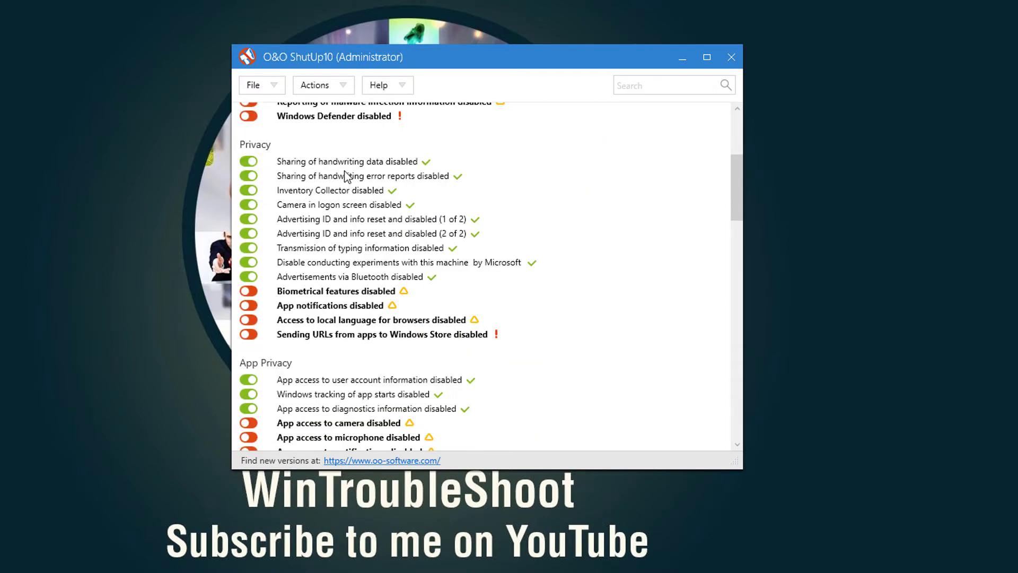
{"action": "scroll", "coordinate": [347, 176], "scroll_direction": "down", "scroll_amount": 1}
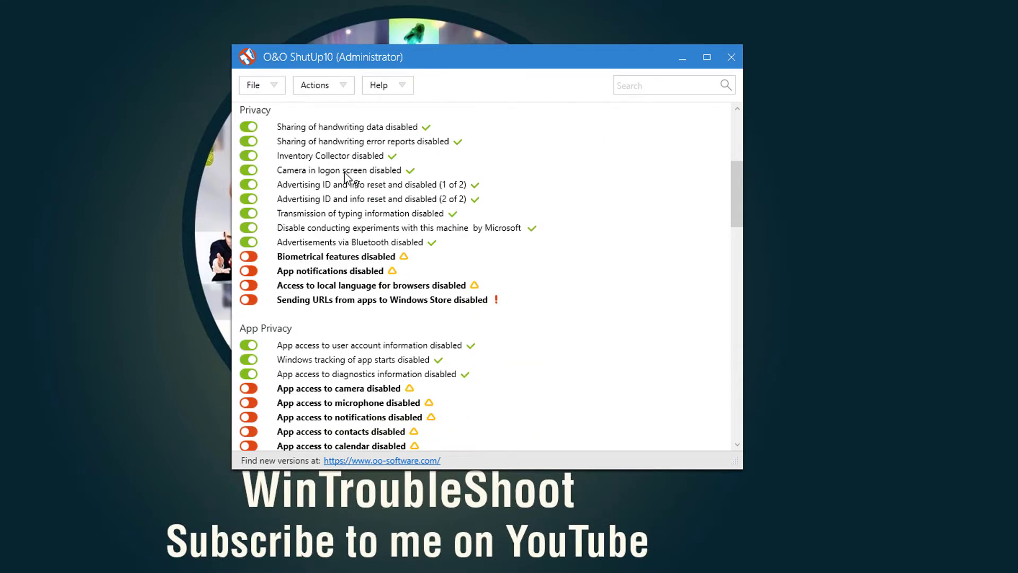
{"action": "scroll", "coordinate": [348, 183], "scroll_direction": "down", "scroll_amount": 8}
{"action": "scroll", "coordinate": [348, 184], "scroll_direction": "down", "scroll_amount": 8}
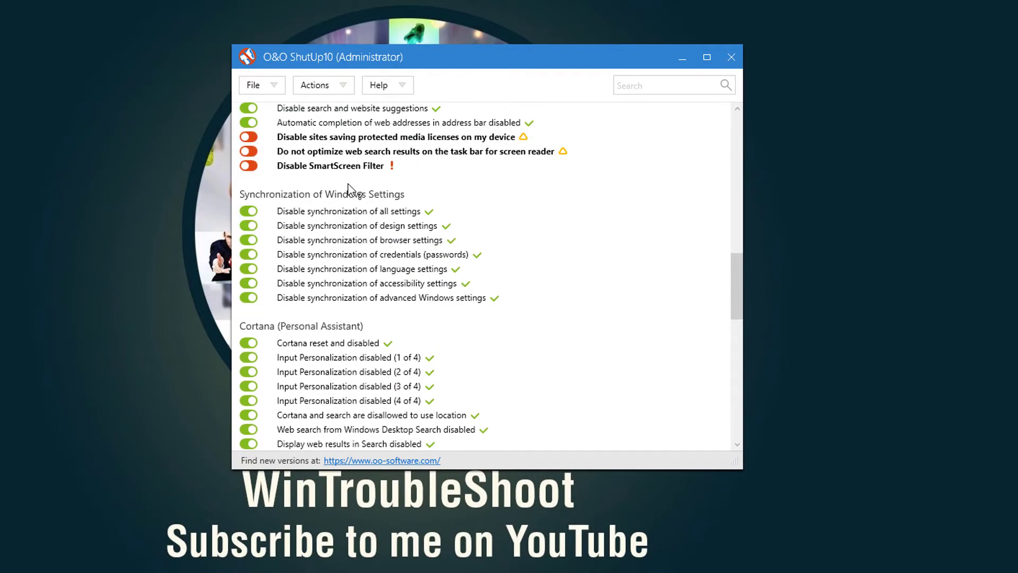
{"action": "scroll", "coordinate": [350, 191], "scroll_direction": "down", "scroll_amount": 5}
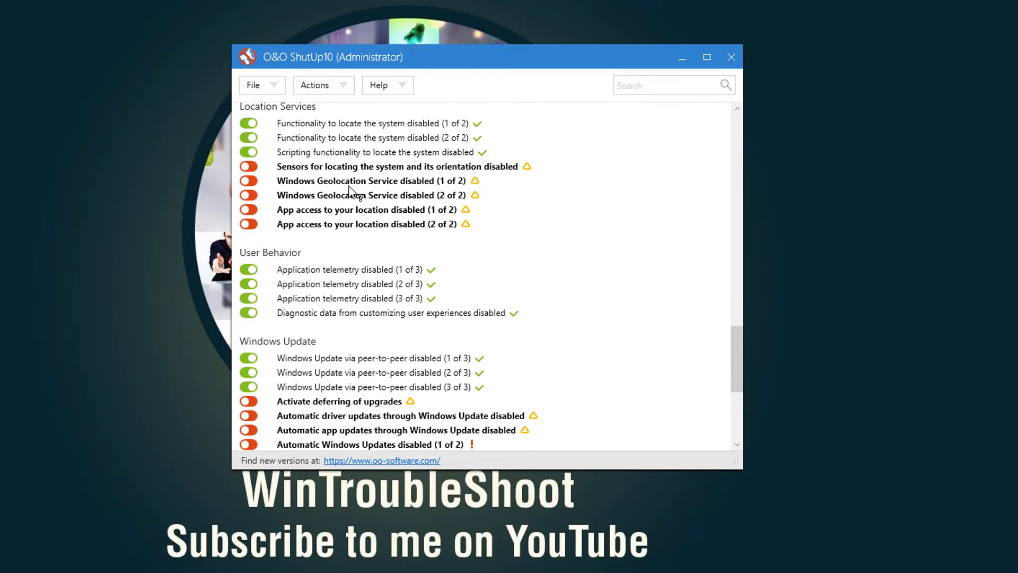
{"action": "scroll", "coordinate": [350, 191], "scroll_direction": "up", "scroll_amount": 18}
{"action": "scroll", "coordinate": [349, 190], "scroll_direction": "up", "scroll_amount": 2}
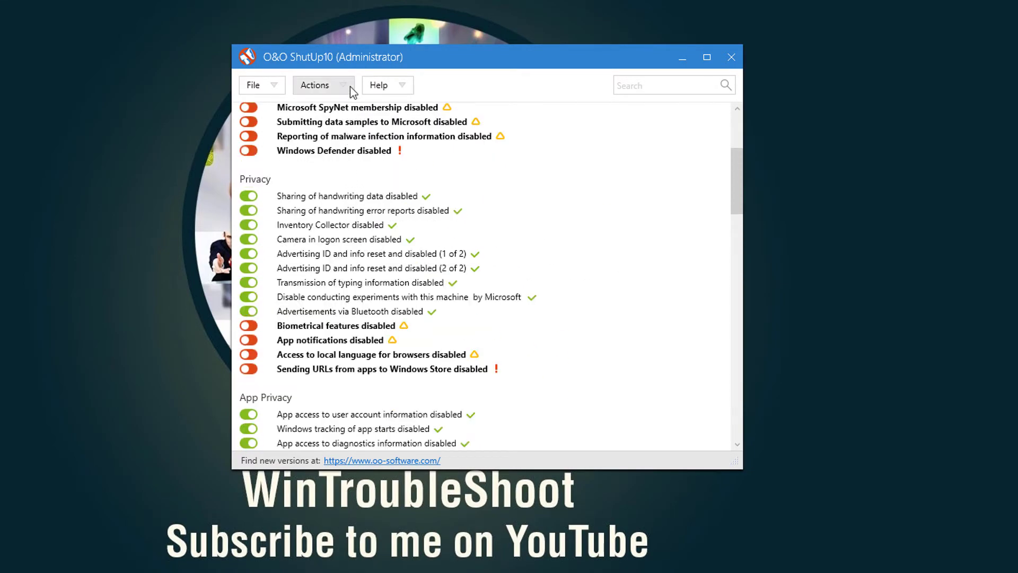
{"action": "left_click", "coordinate": [315, 85]}
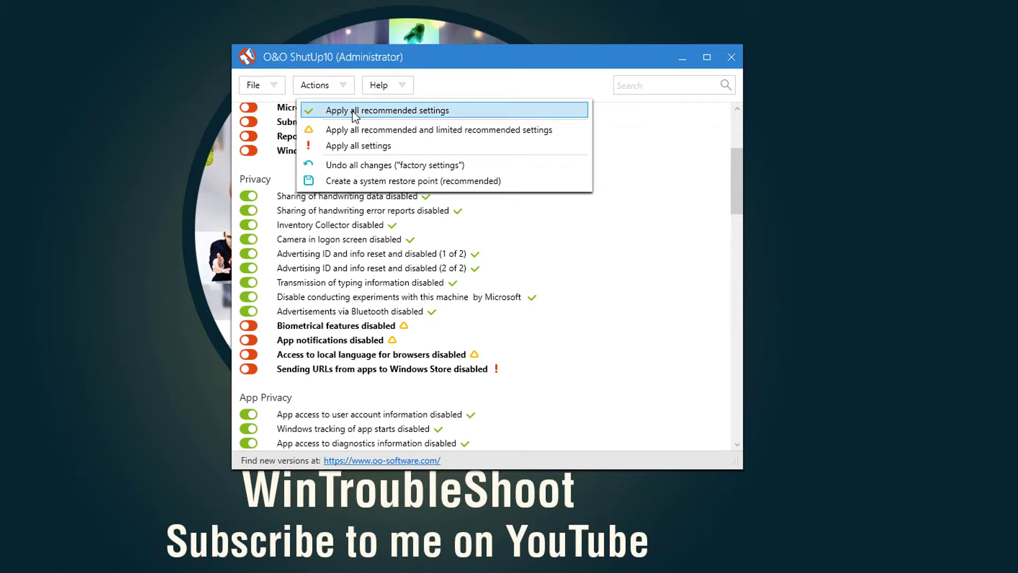
{"action": "left_click", "coordinate": [493, 64]}
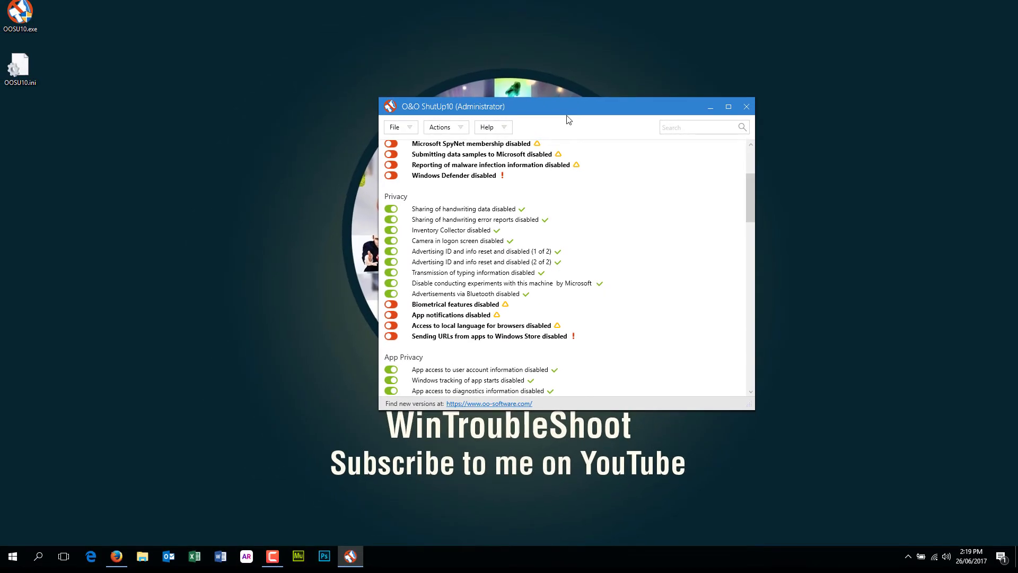
{"action": "left_click_drag", "start_coordinate": [565, 107], "coordinate": [552, 104]}
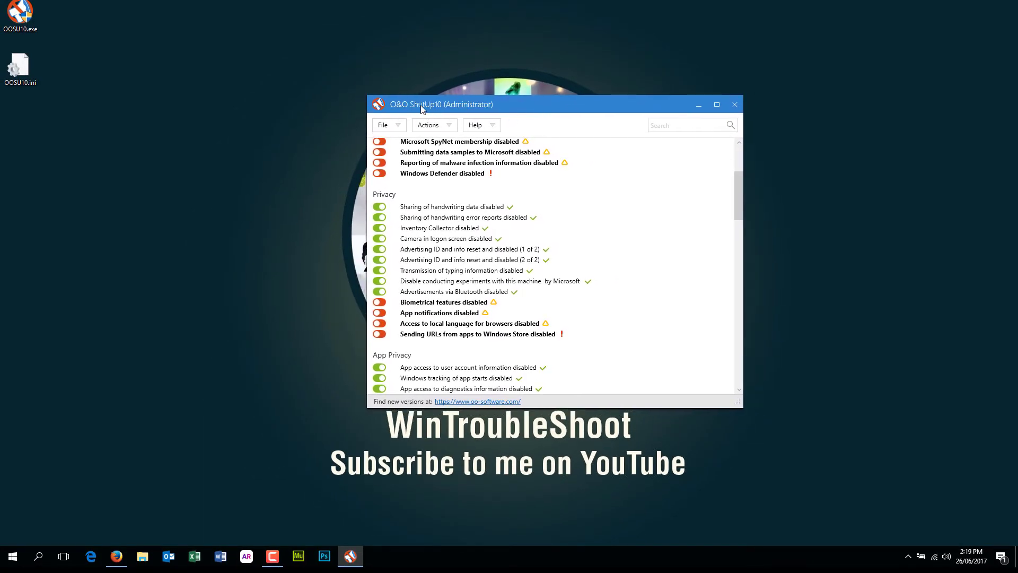
Bring Firefox back and scroll down to the History of Changes at Version 1.5.1390
{"action": "left_click", "coordinate": [116, 556]}
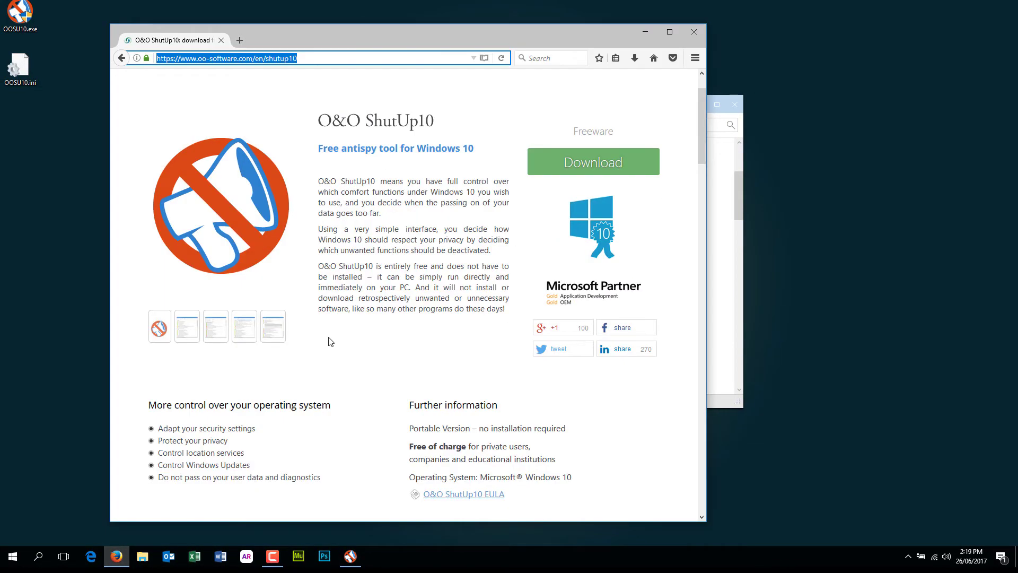
{"action": "scroll", "coordinate": [345, 335], "scroll_direction": "down", "scroll_amount": 3}
{"action": "scroll", "coordinate": [346, 335], "scroll_direction": "down", "scroll_amount": 15}
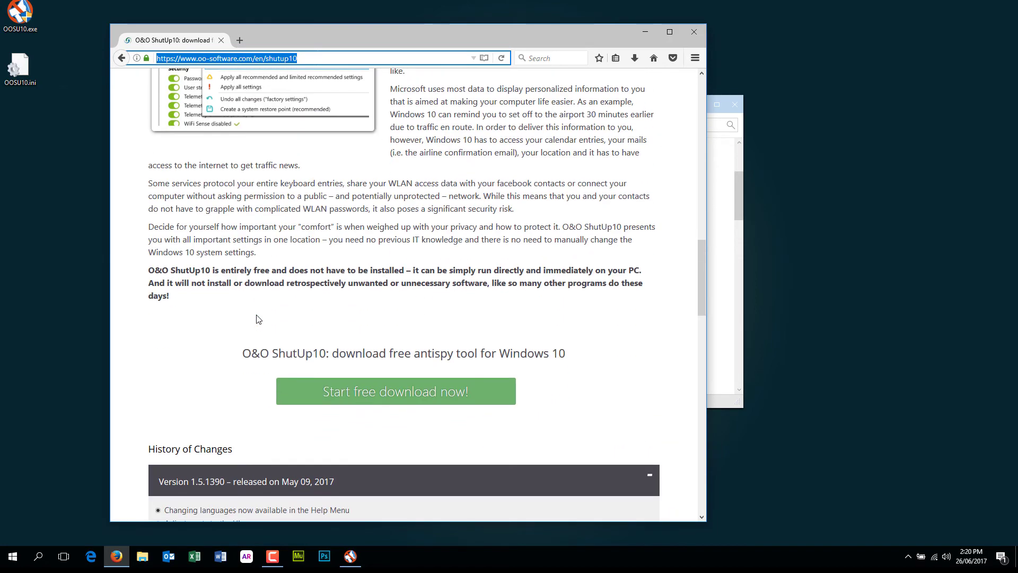
{"action": "scroll", "coordinate": [257, 318], "scroll_direction": "down", "scroll_amount": 5}
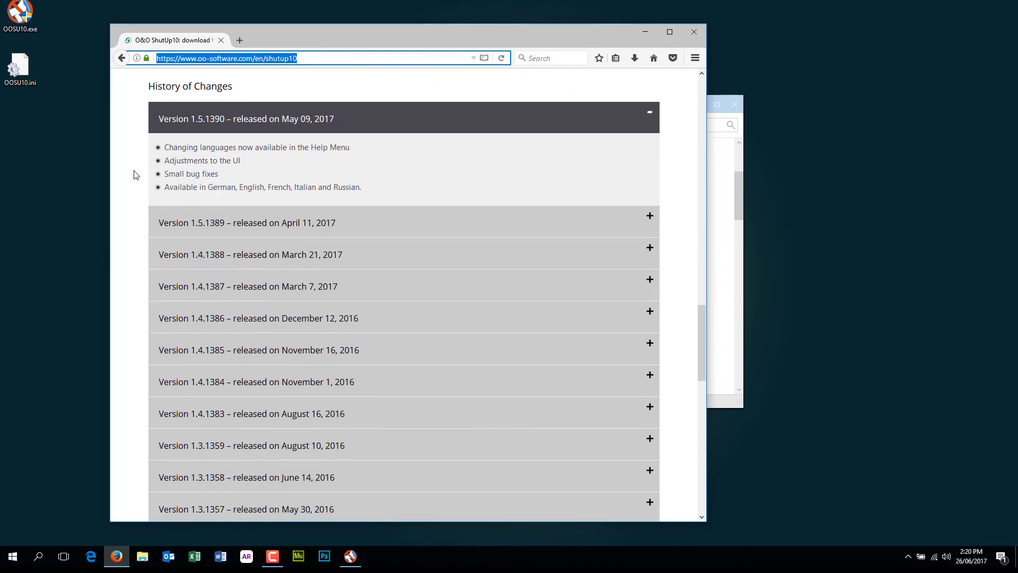
{"action": "scroll", "coordinate": [134, 207], "scroll_direction": "down", "scroll_amount": 2}
{"action": "scroll", "coordinate": [143, 233], "scroll_direction": "up", "scroll_amount": 3}
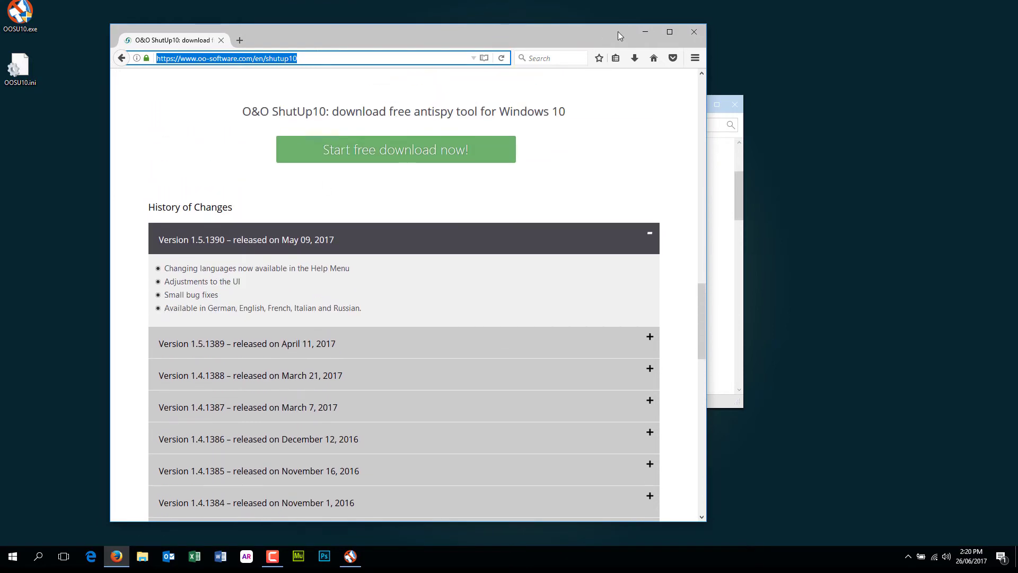
Minimize Firefox to show ShutUp10 again, leaving its settings unchanged, and move its window up and right
{"action": "left_click", "coordinate": [644, 34]}
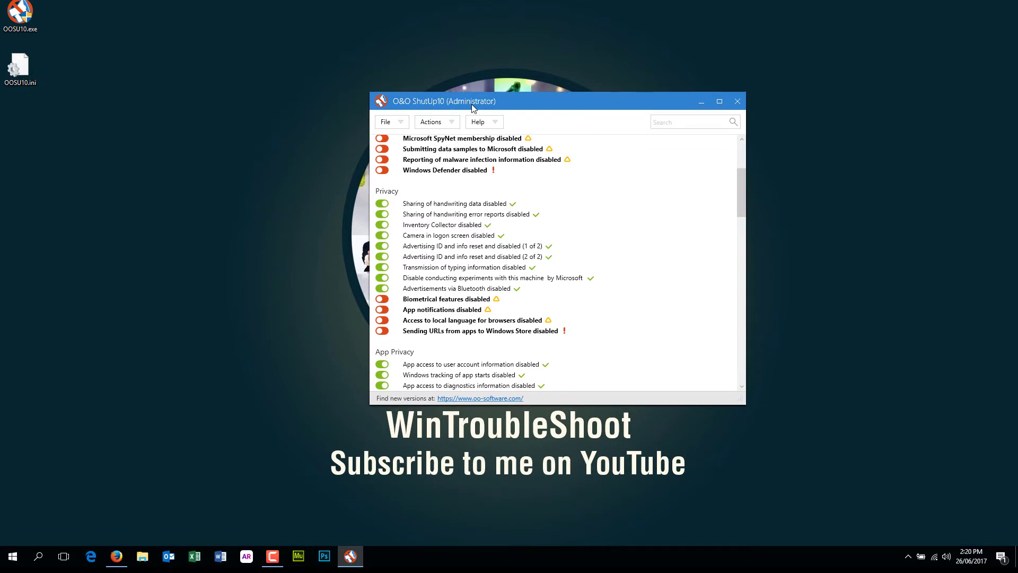
{"action": "left_click", "coordinate": [449, 123]}
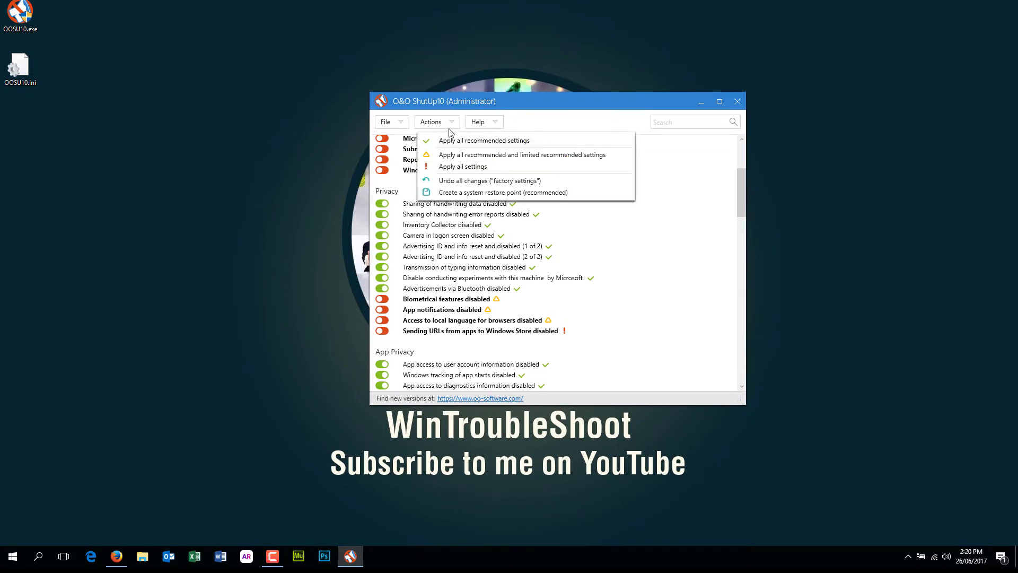
{"action": "left_click", "coordinate": [587, 109]}
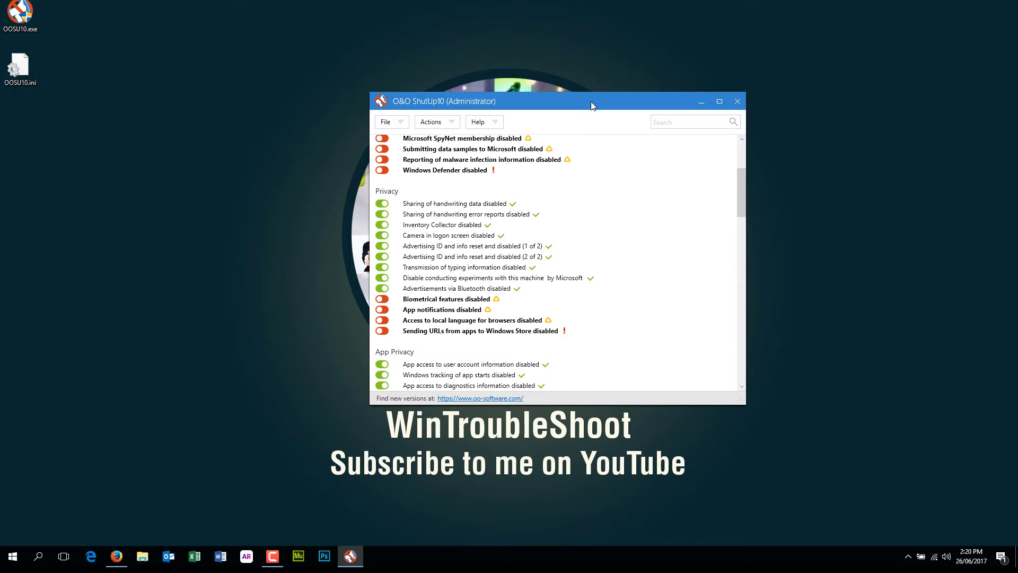
{"action": "left_click_drag", "start_coordinate": [587, 106], "coordinate": [609, 94]}
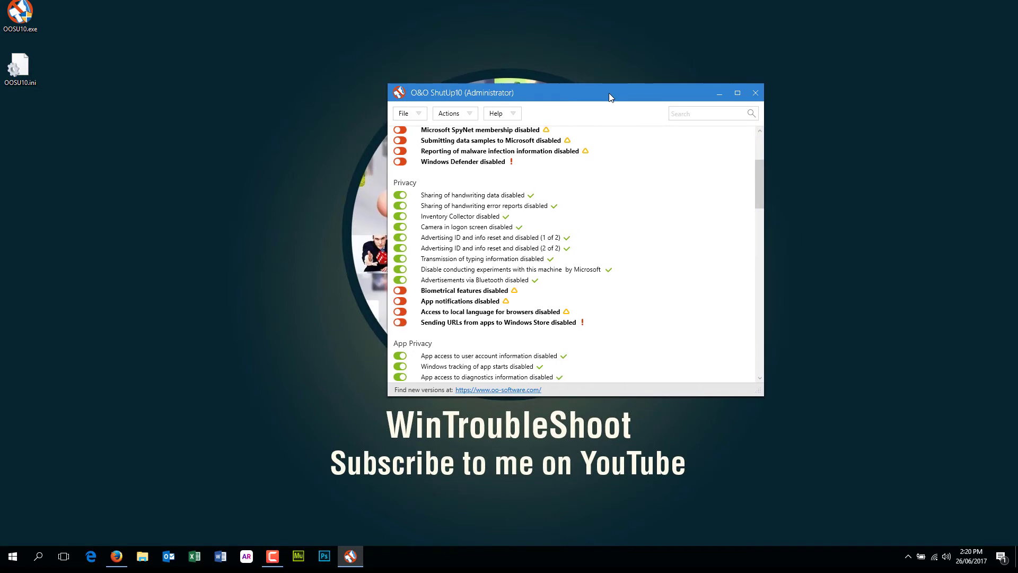